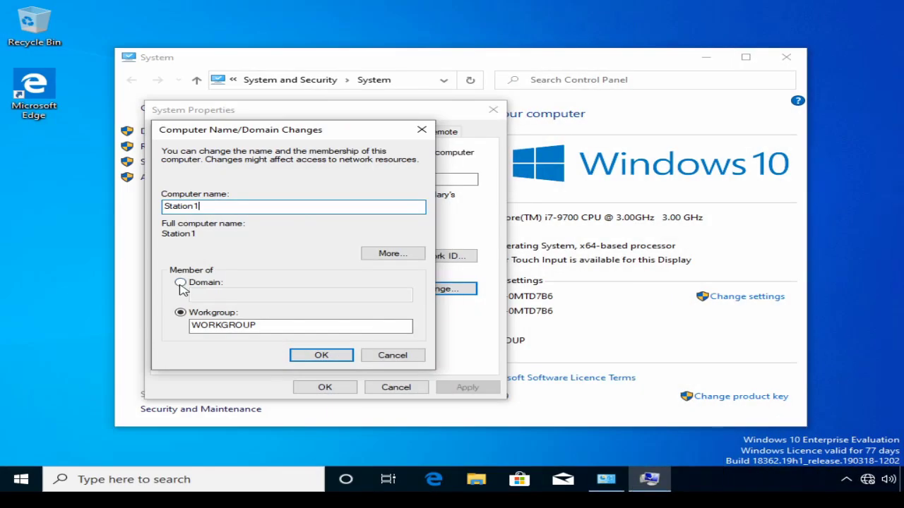
Switch Station1's membership from Workgroup to Domain and enter training.ittaster.com
left_click(181, 283)
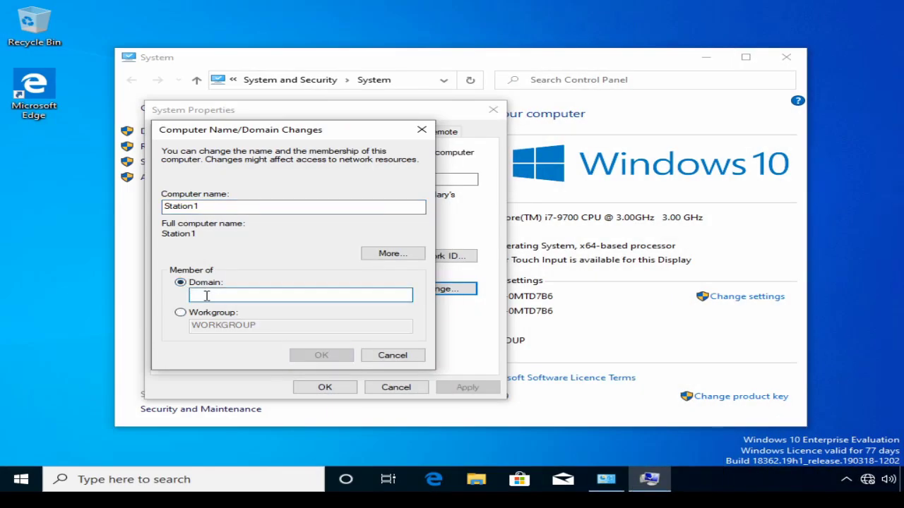
type("training")
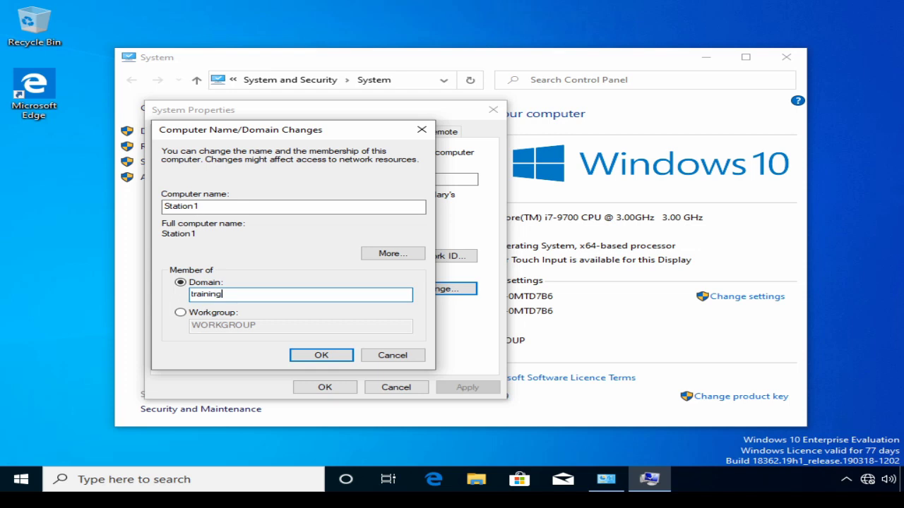
type(".ittaster.com")
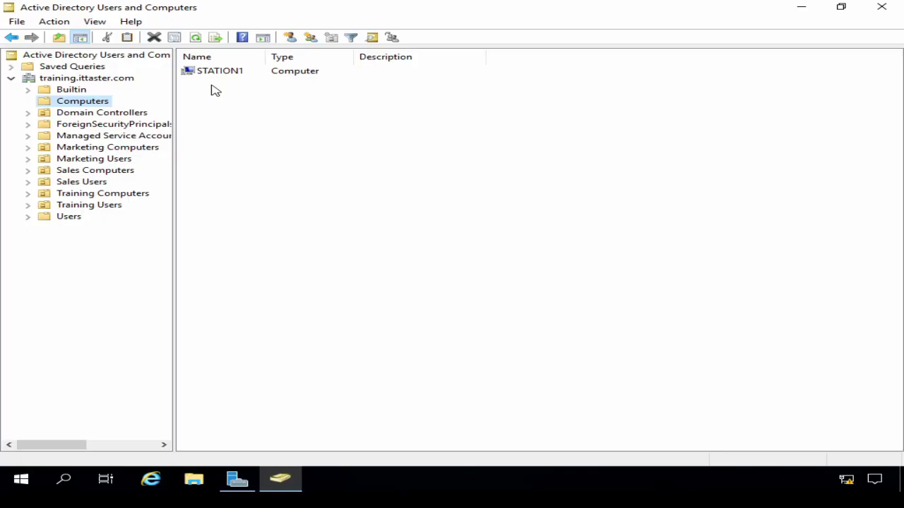
Move the STATION1 computer account from Computers into the Training Computers OU
right_click(212, 73)
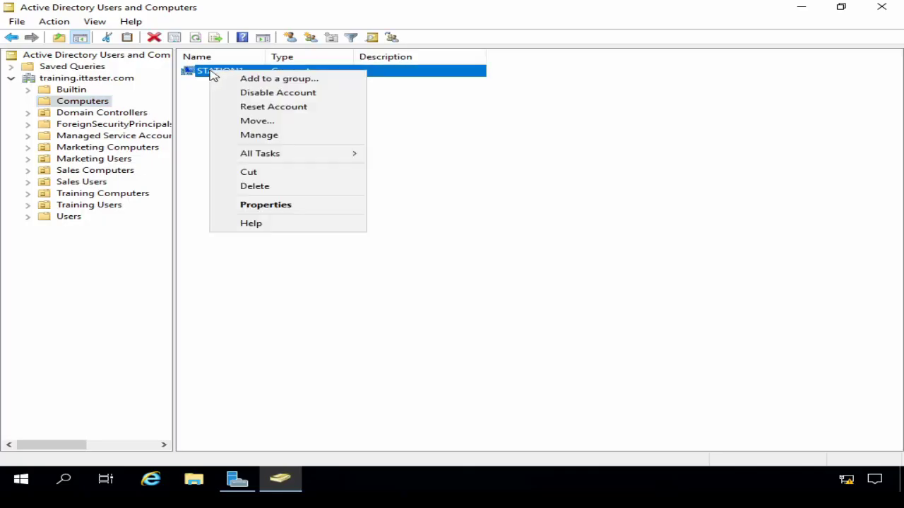
left_click(245, 121)
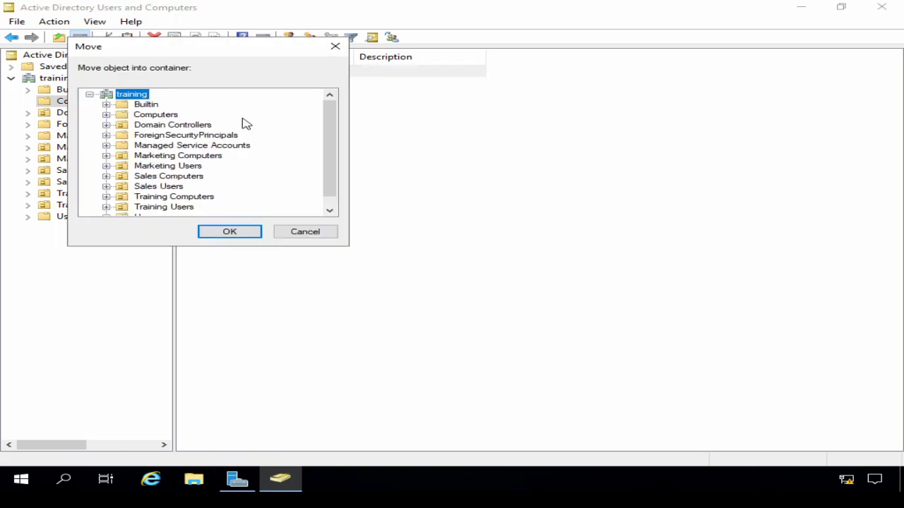
left_click(185, 198)
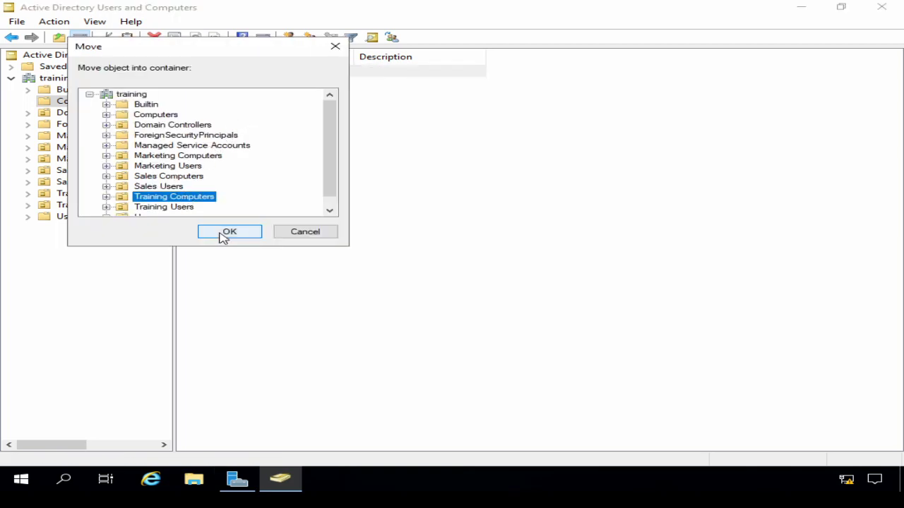
left_click(227, 232)
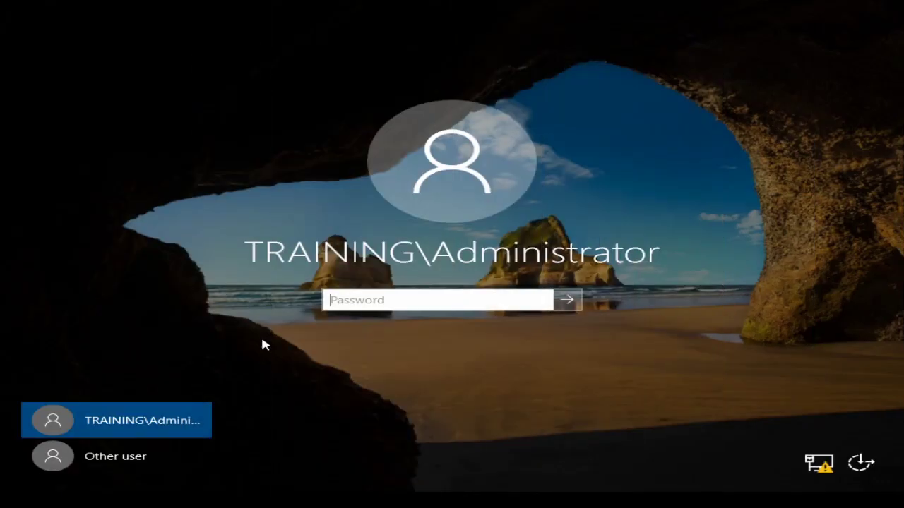
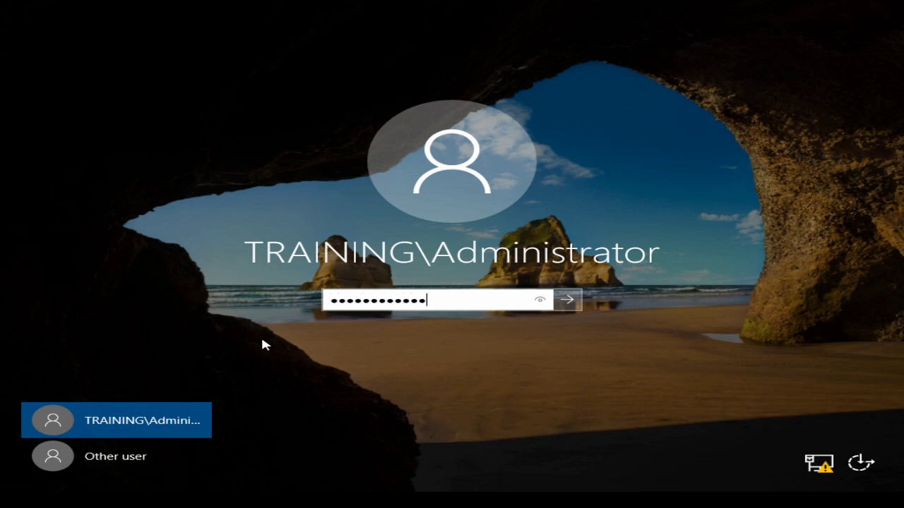
Sign in with the administrator password and launch Active Directory Users and Computers from Tools
key("Return")
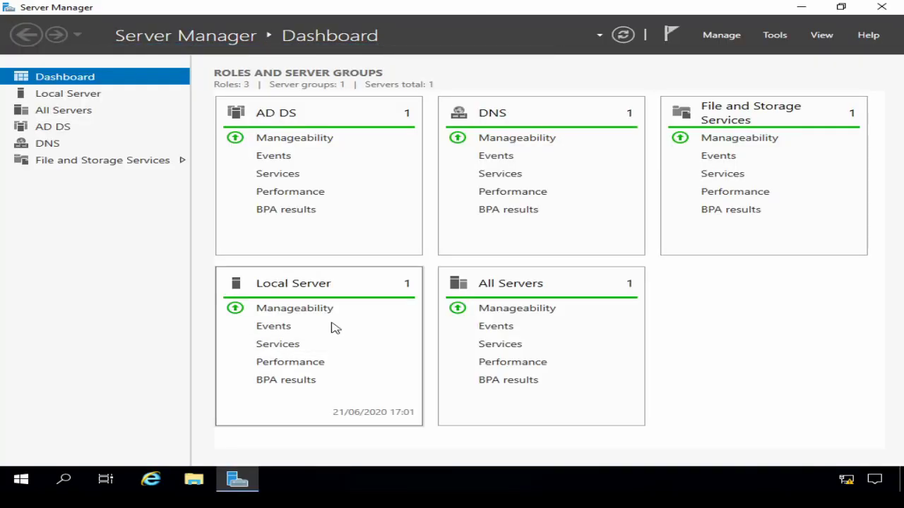
left_click(775, 35)
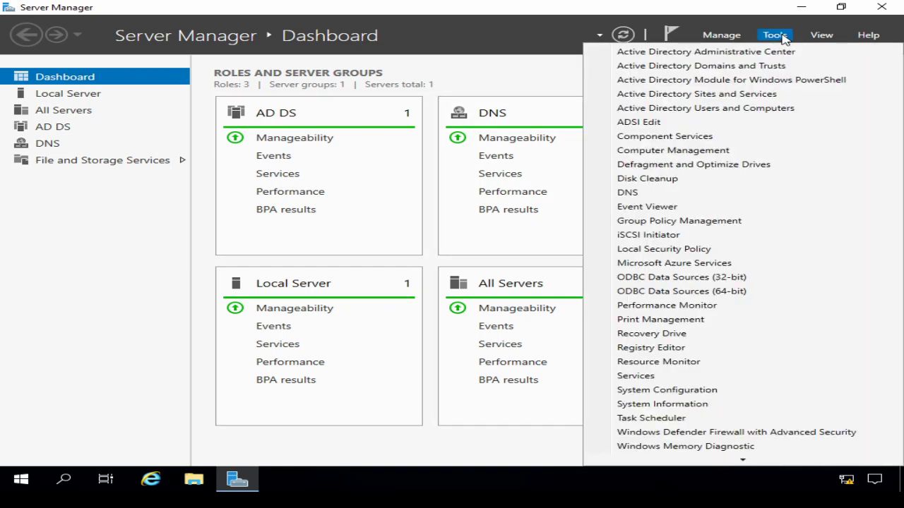
left_click(705, 109)
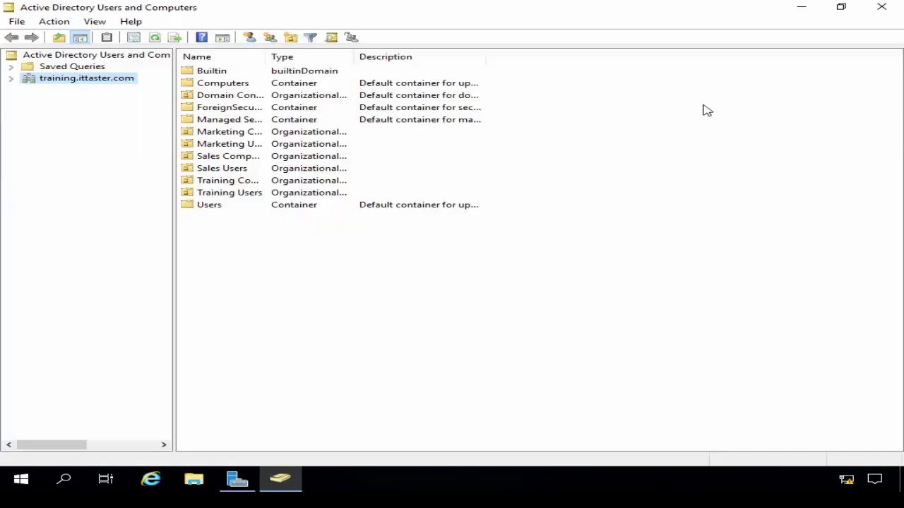
Create computer account STATION2 in Training Computers, allowing Tech Support User (support) to join it
left_click(12, 79)
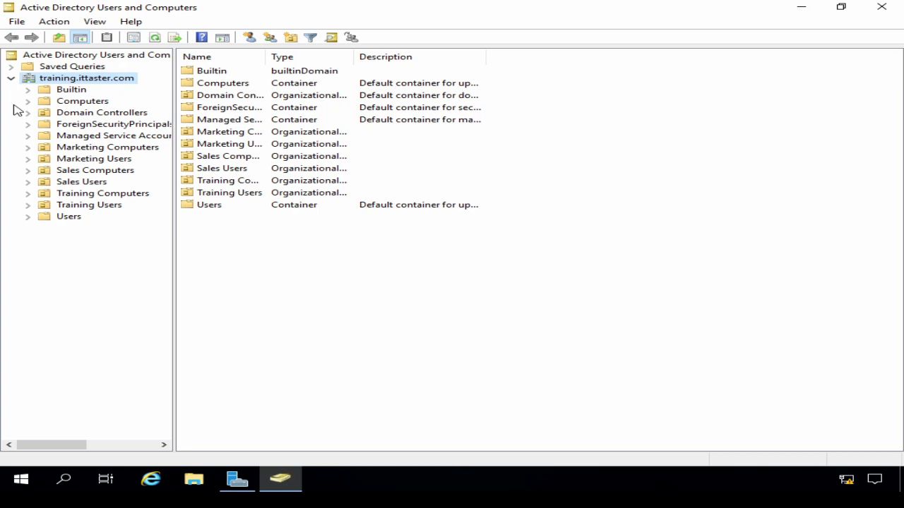
right_click(81, 197)
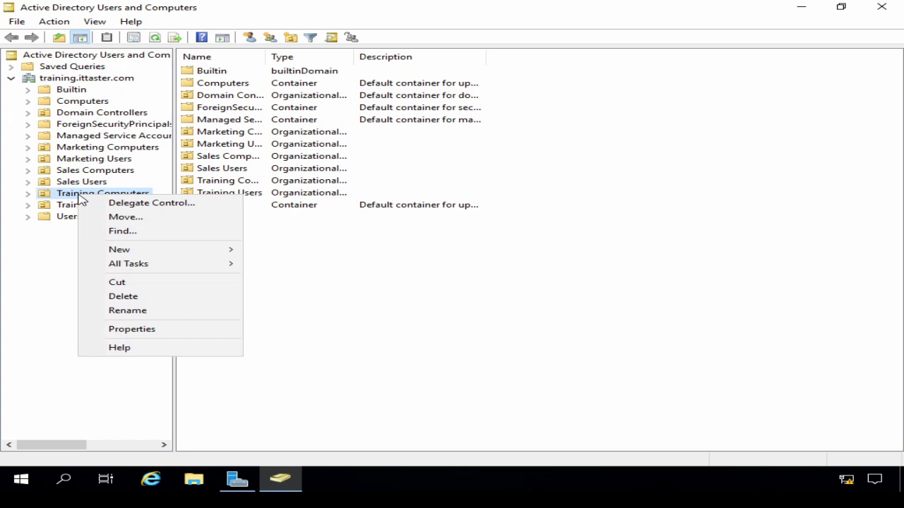
mouse_move(190, 256)
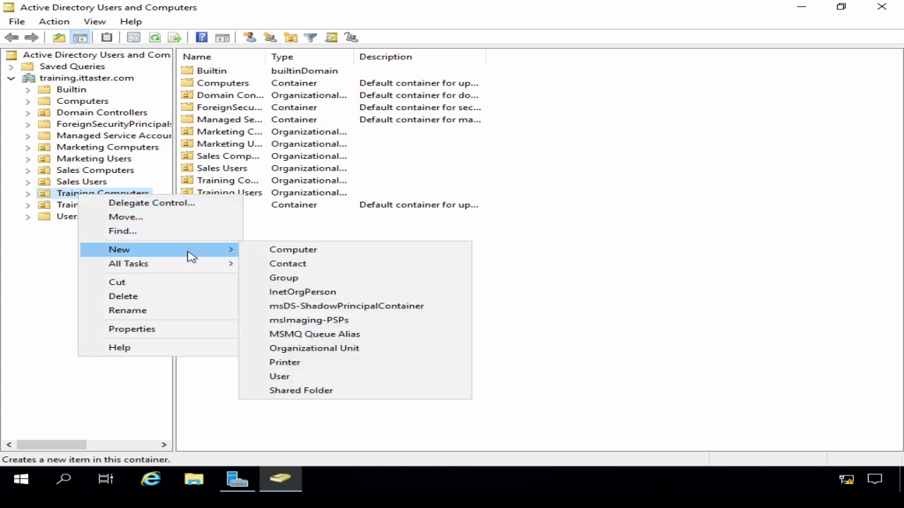
left_click(261, 256)
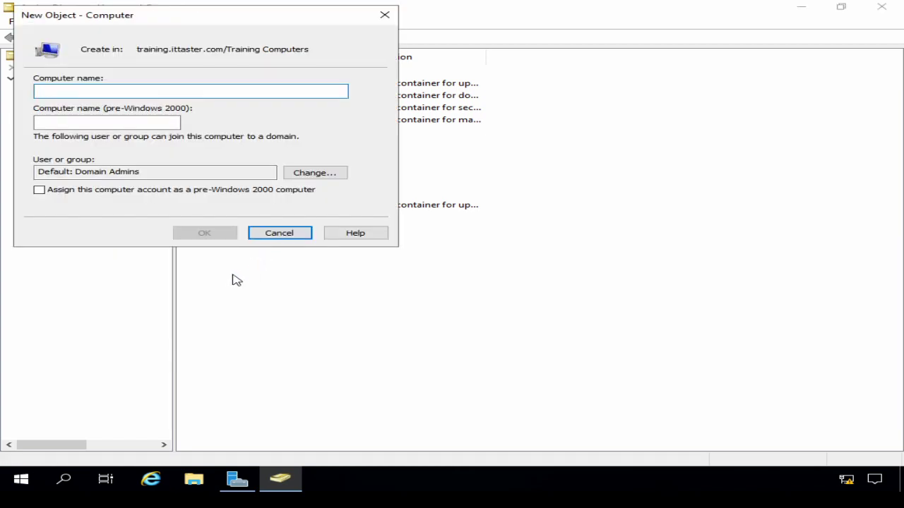
type("S")
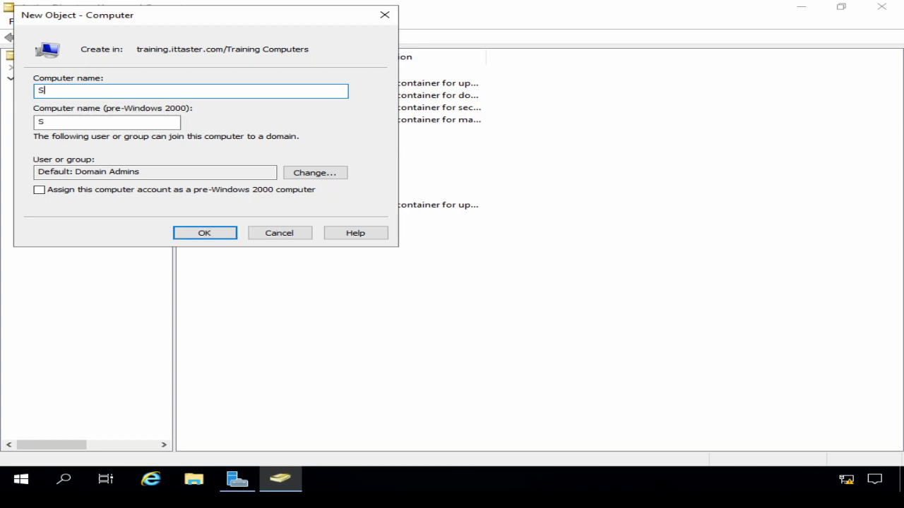
type("TATION2")
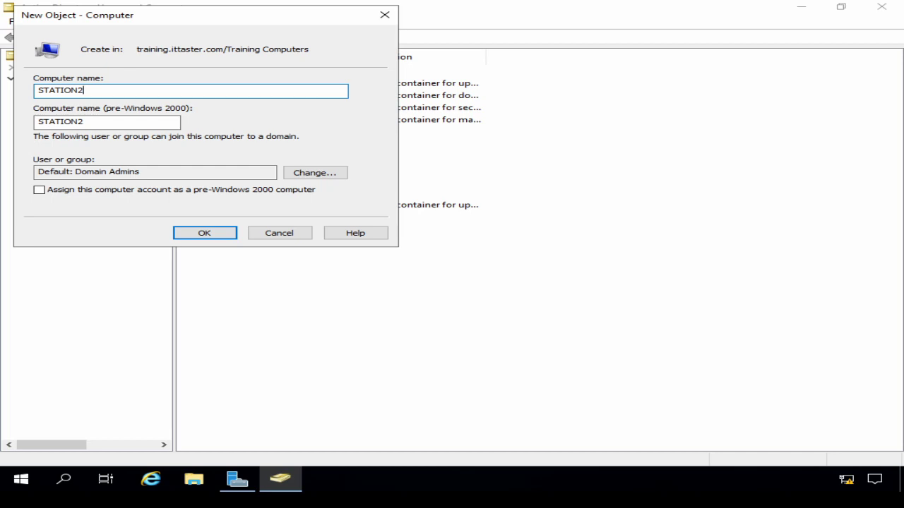
left_click(299, 176)
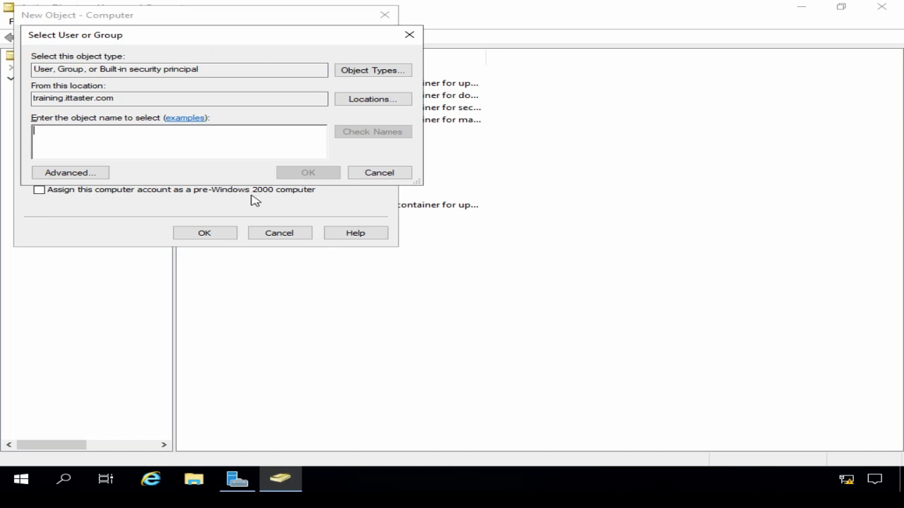
type("su")
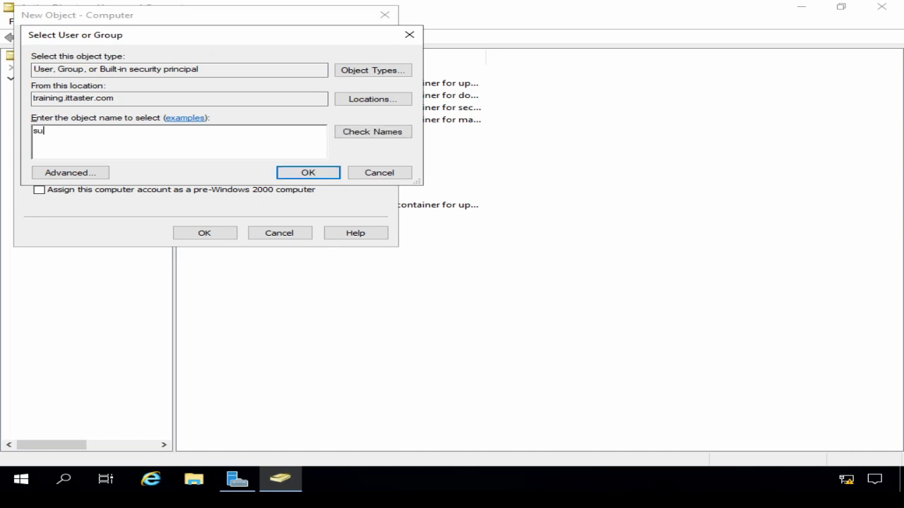
type("pport")
left_click(351, 133)
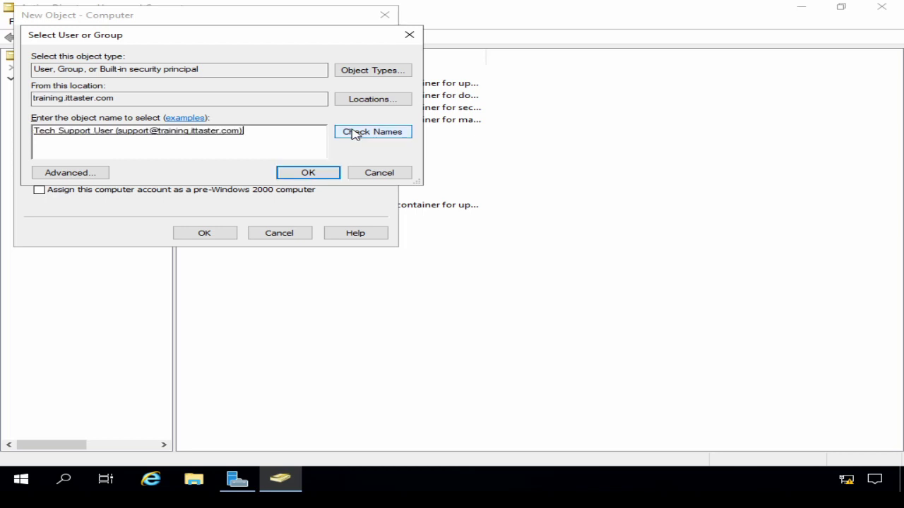
left_click(320, 176)
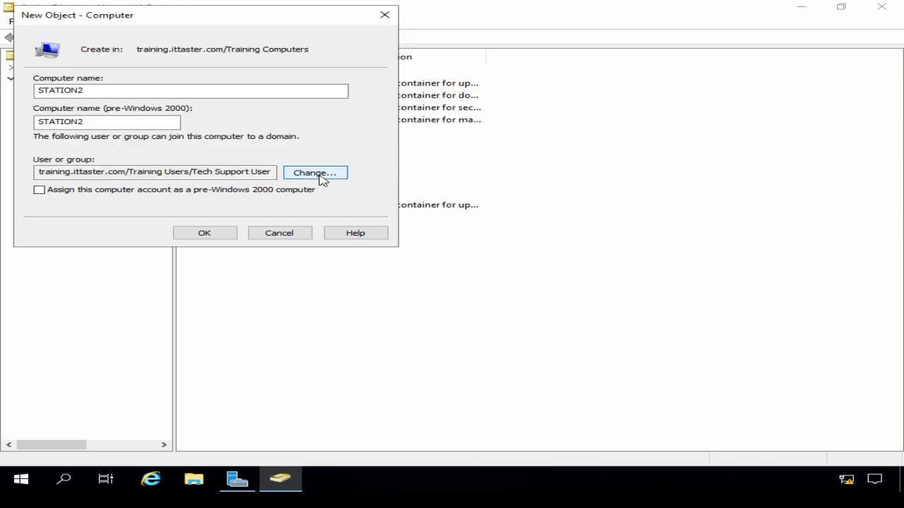
left_click(203, 236)
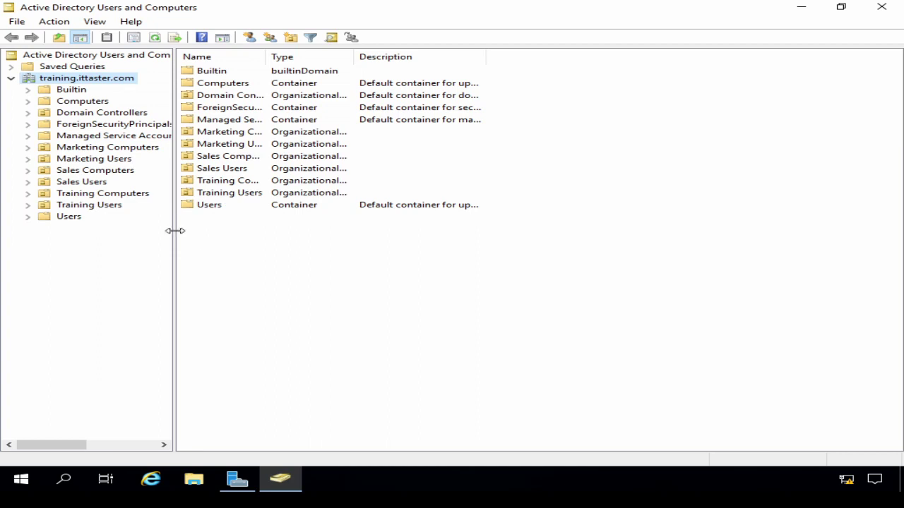
Select the Training Computers OU to list STATION1 and STATION2
left_click(99, 198)
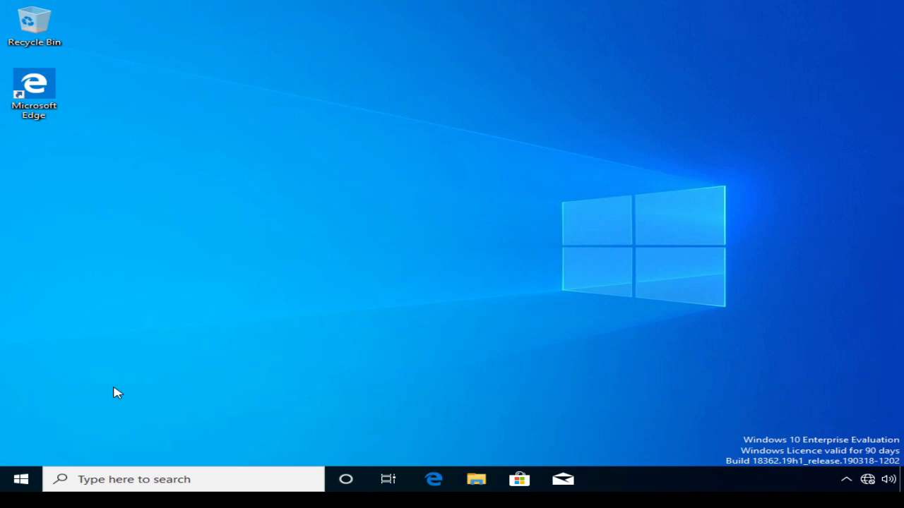
Open a command prompt and ping 192.168.1.101
key("super+r")
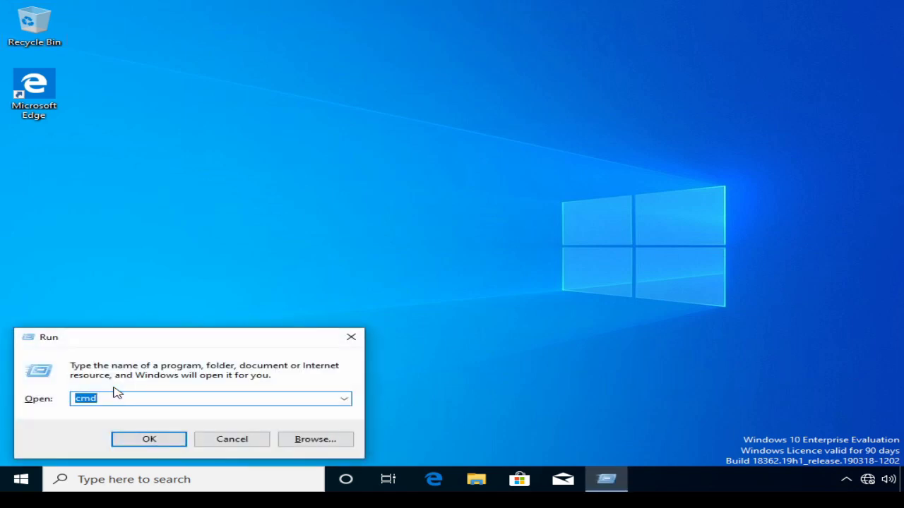
key("Return")
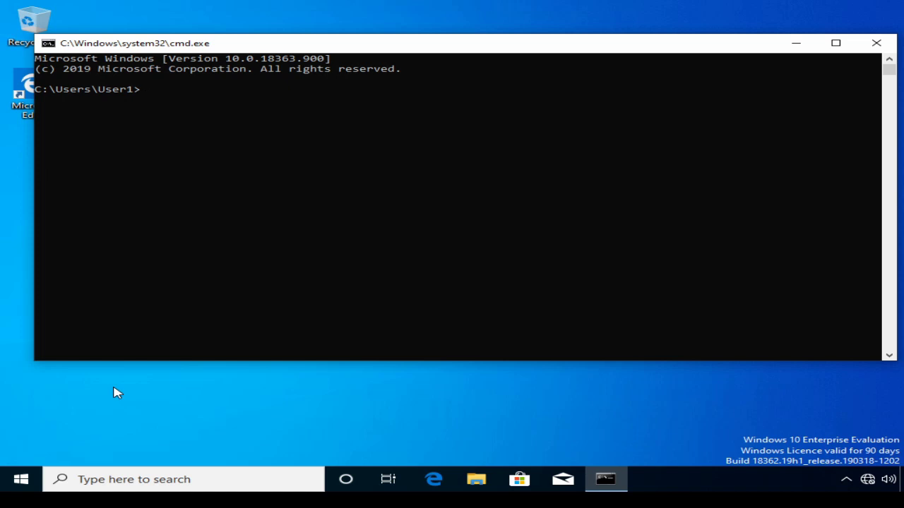
type("ping 192.168.1.101")
key("Return")
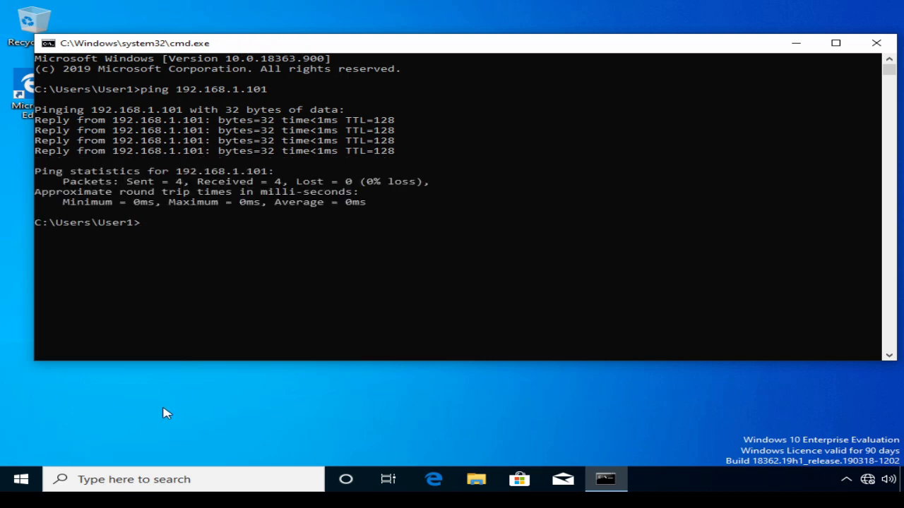
Run nslookup on server1.training.ittaster.com, clear the screen with cls, then ping server1 by name
type("nslookup serve")
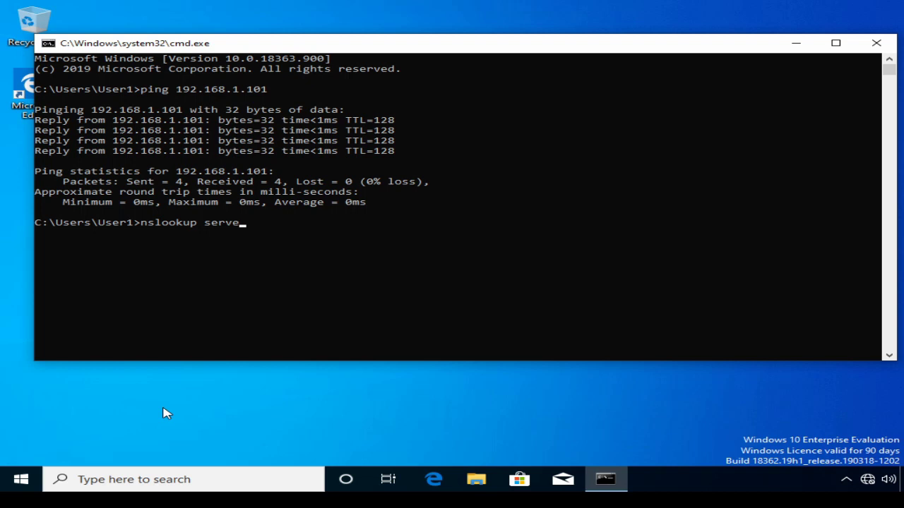
type("r1.training.ittas")
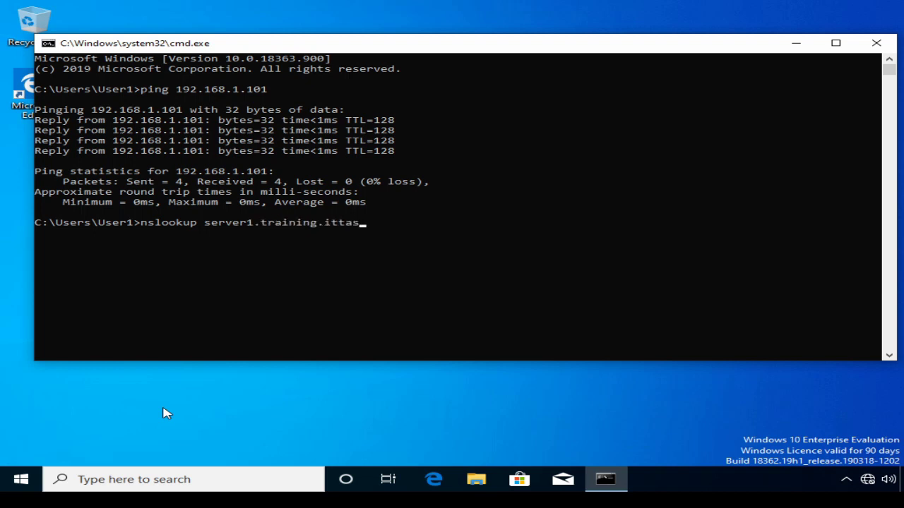
type("ter.com")
key("Return")
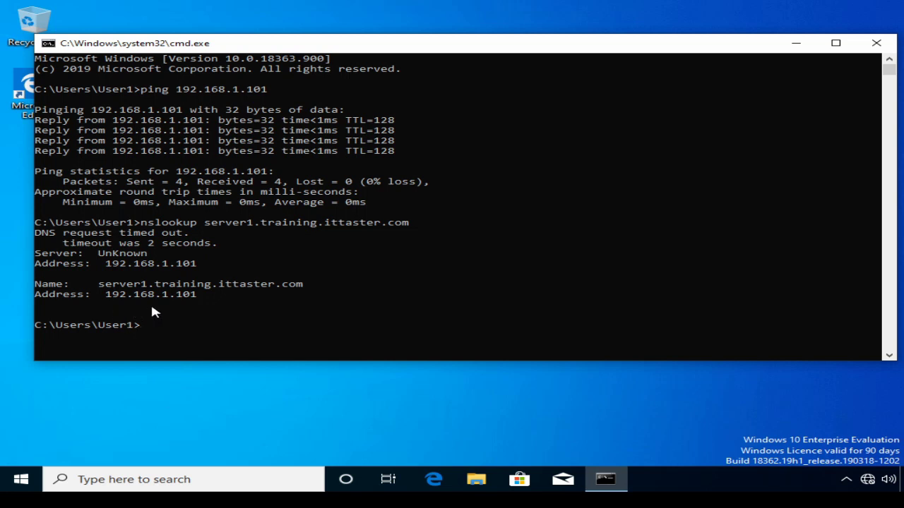
type("cls")
key("Return")
type("ping")
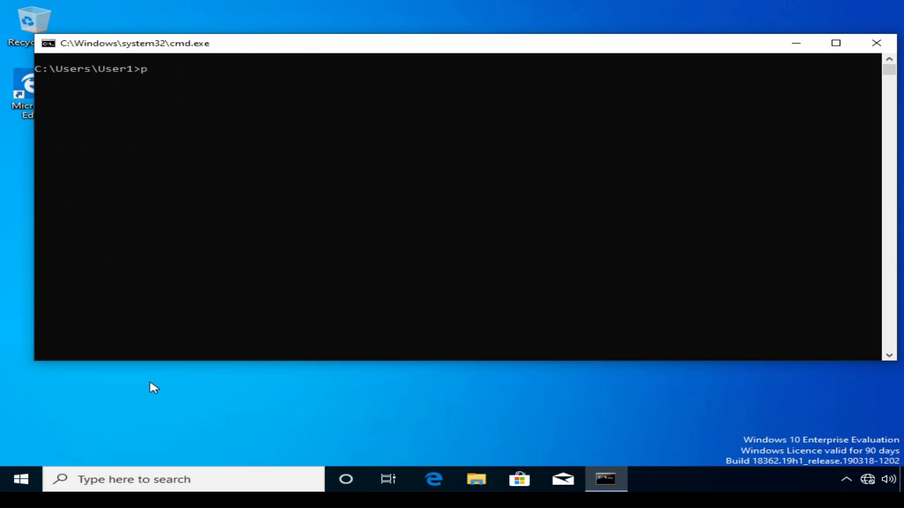
type("server1.tra")
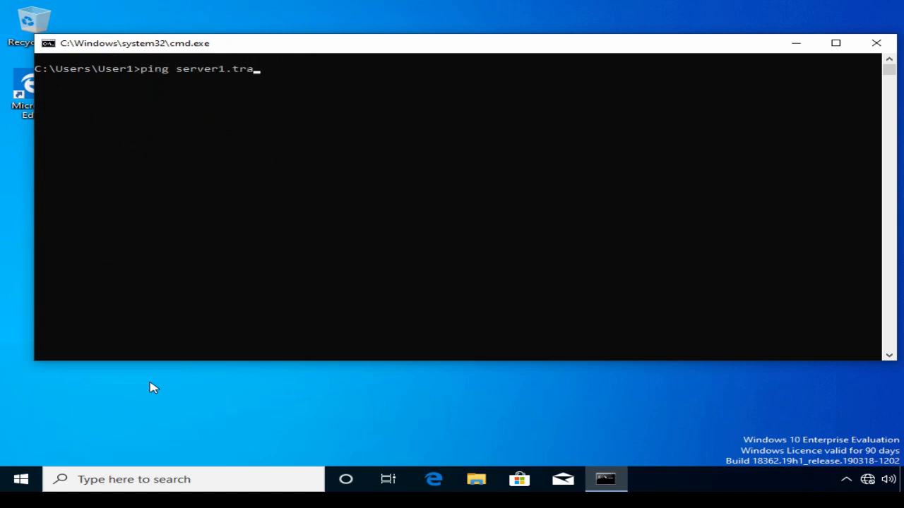
type("ining.ittaster.com")
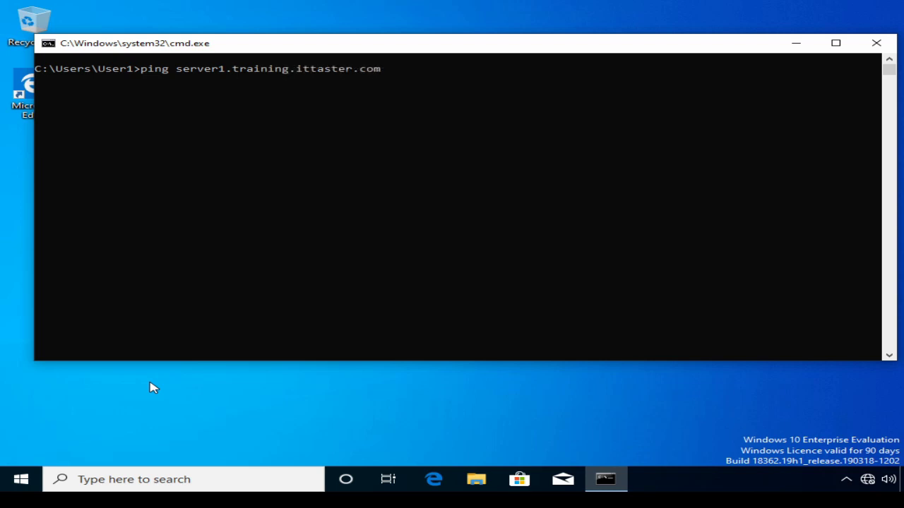
key("Return")
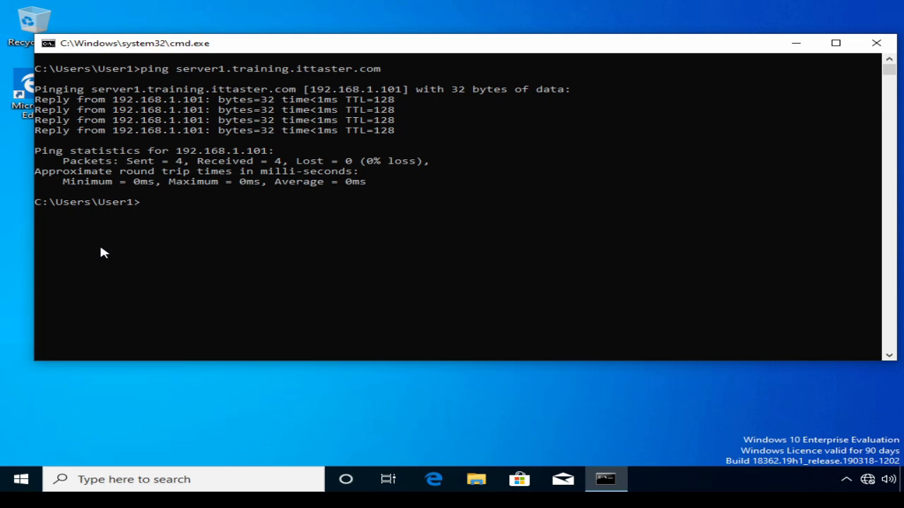
Rename the computer from DESKTOP-602PA0R to Station2 and restart now
key("super+Pause")
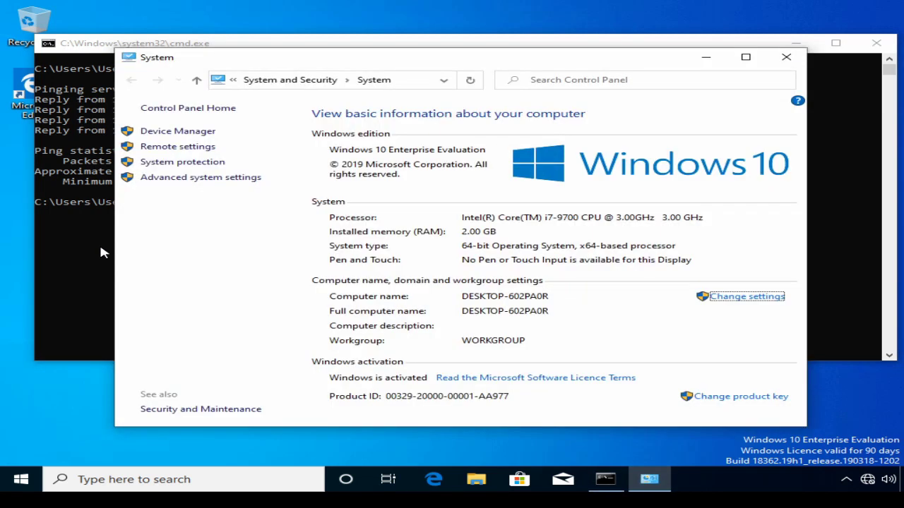
left_click(728, 296)
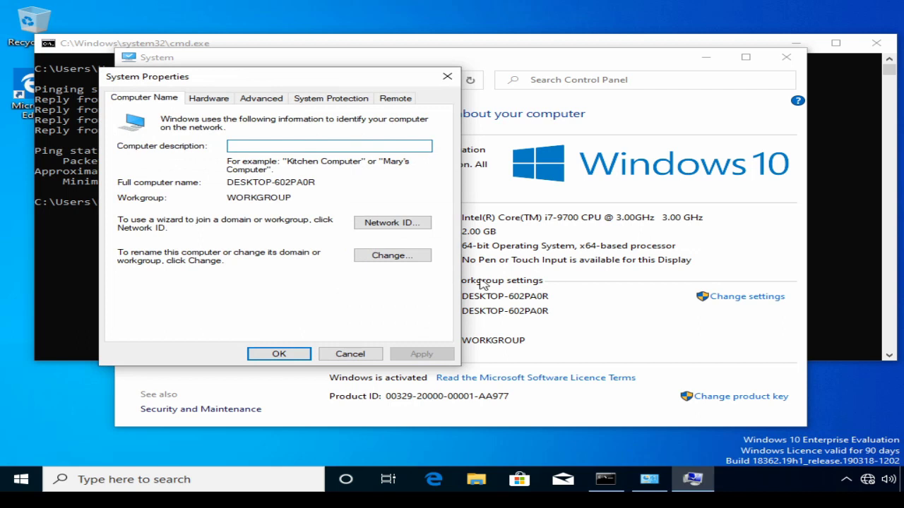
left_click(400, 257)
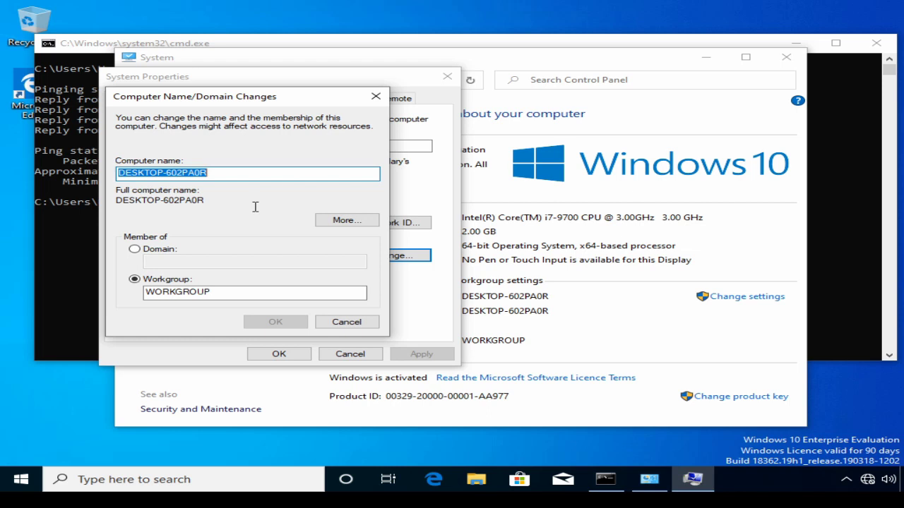
key("BackSpace")
type("St")
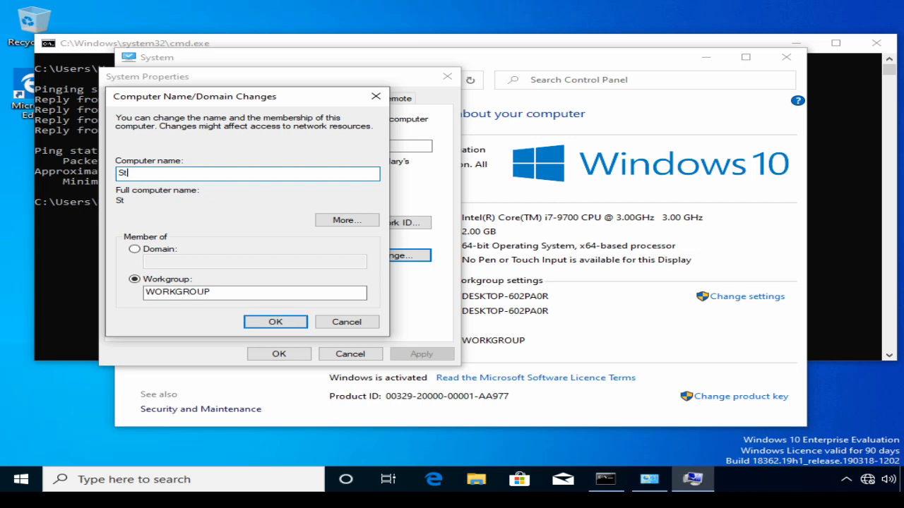
type("ation2")
left_click(282, 322)
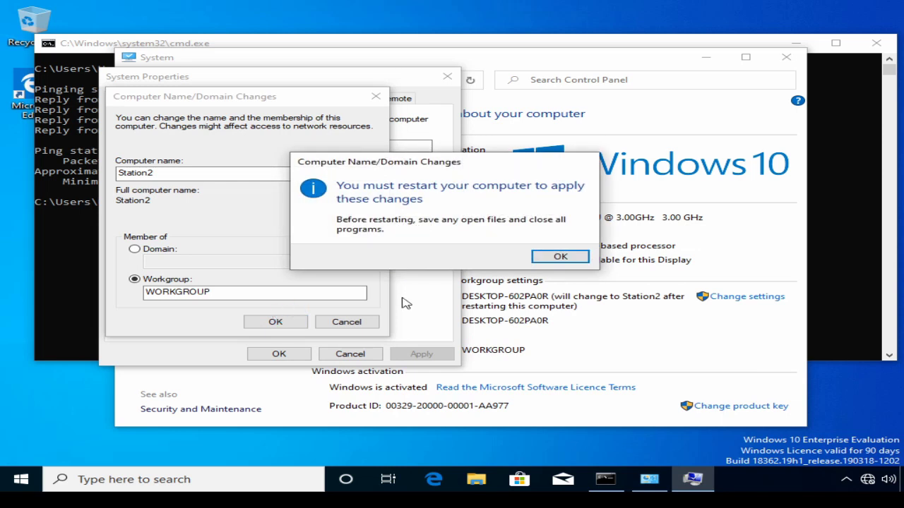
left_click(540, 259)
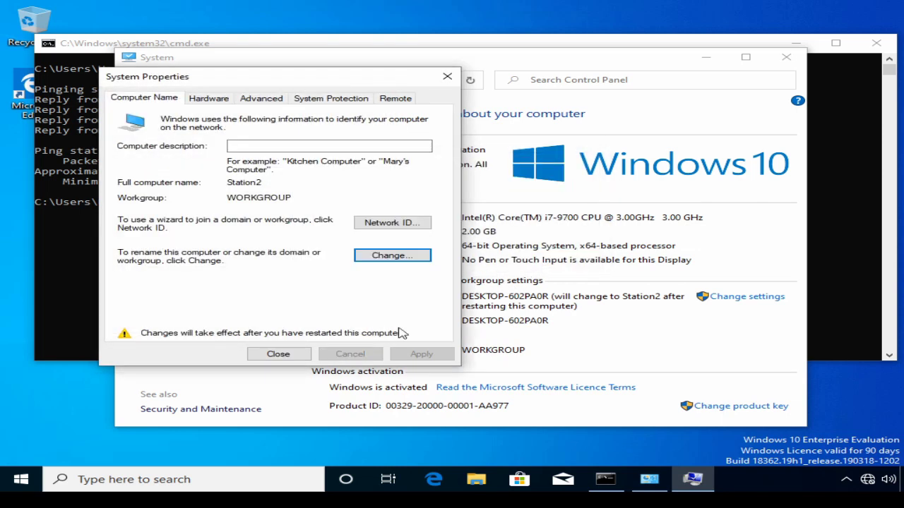
left_click(284, 356)
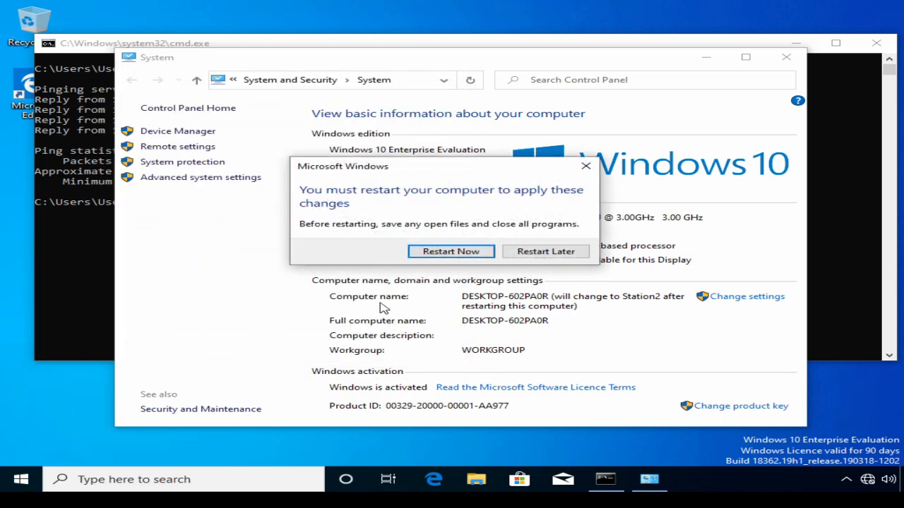
left_click(443, 252)
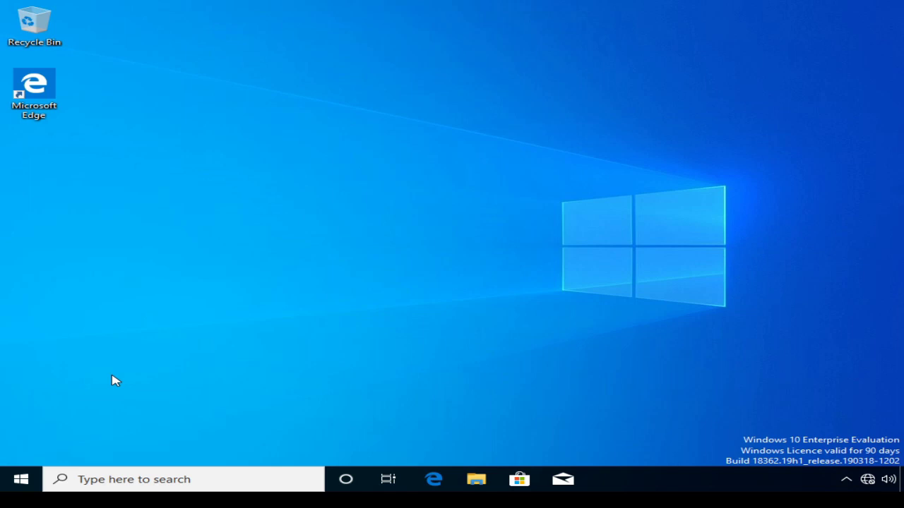
Set Station2's membership to the training.ittaster.com domain and submit the join
key("super+Pause")
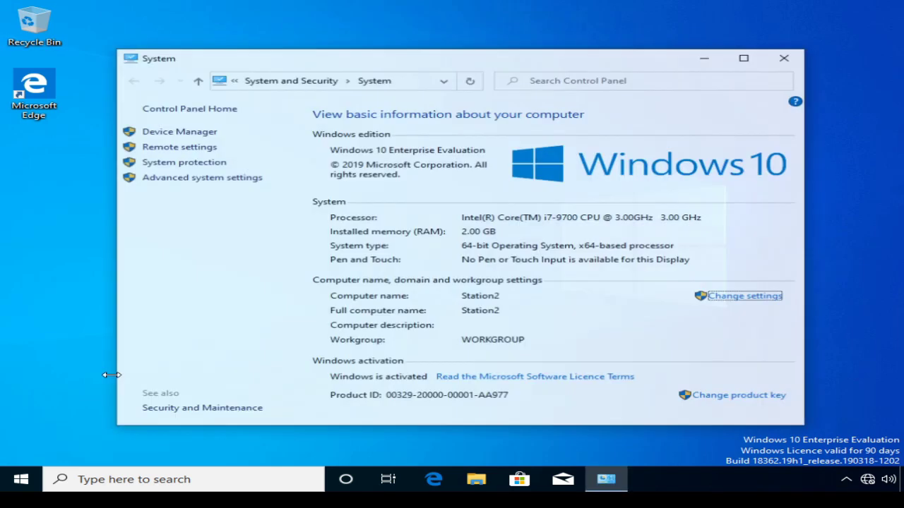
left_click(728, 297)
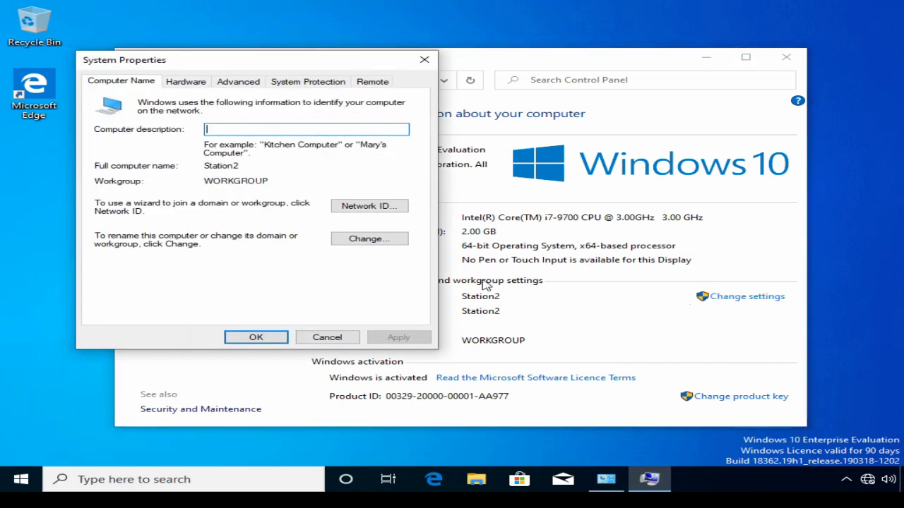
left_click(355, 240)
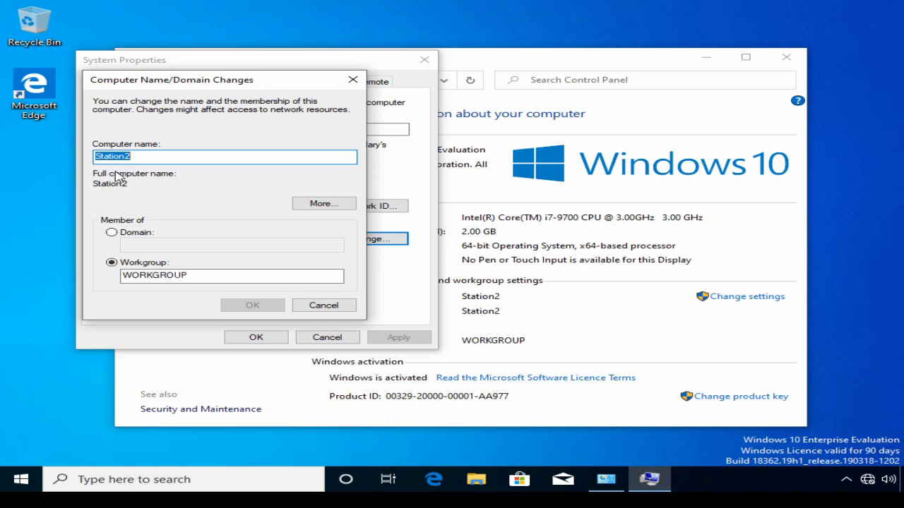
left_click(112, 233)
left_click(126, 245)
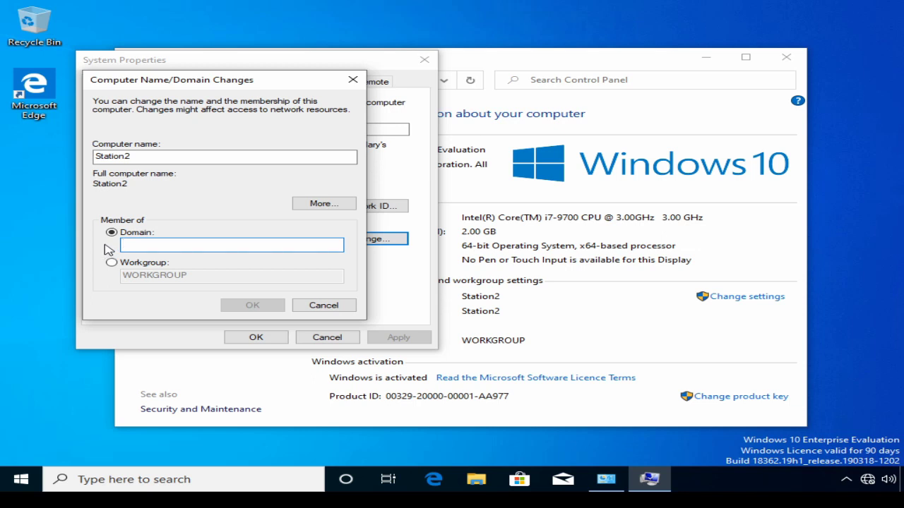
type("training.")
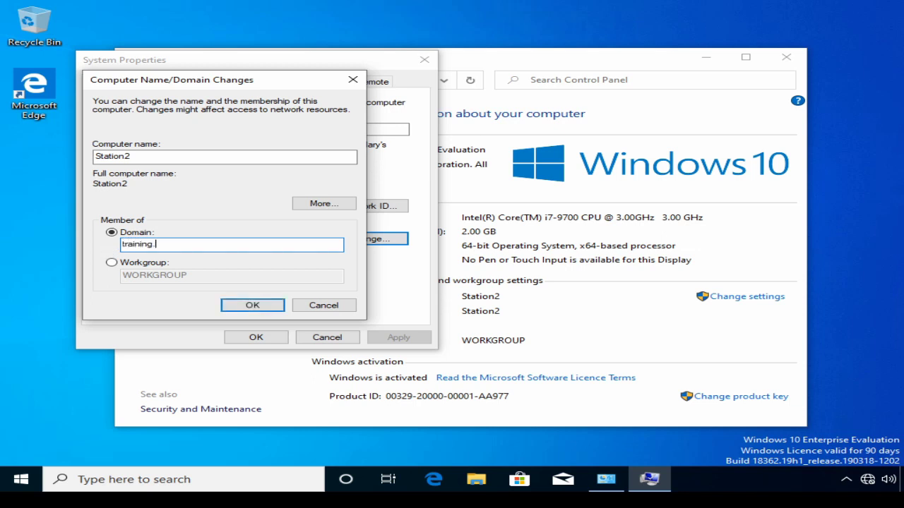
type("ittaster.com")
left_click(237, 305)
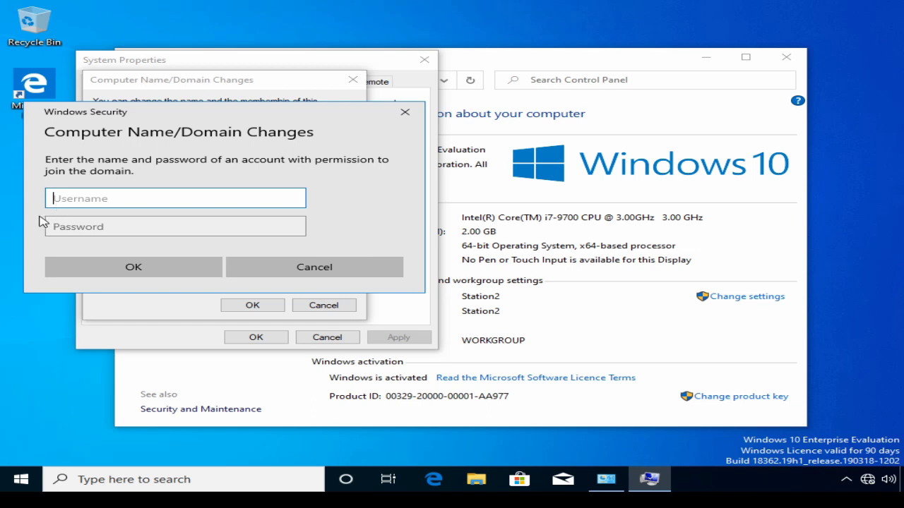
Authorize the join with the support account's username and password, then dismiss the welcome message
type("support")
key("Tab")
type("•••••")
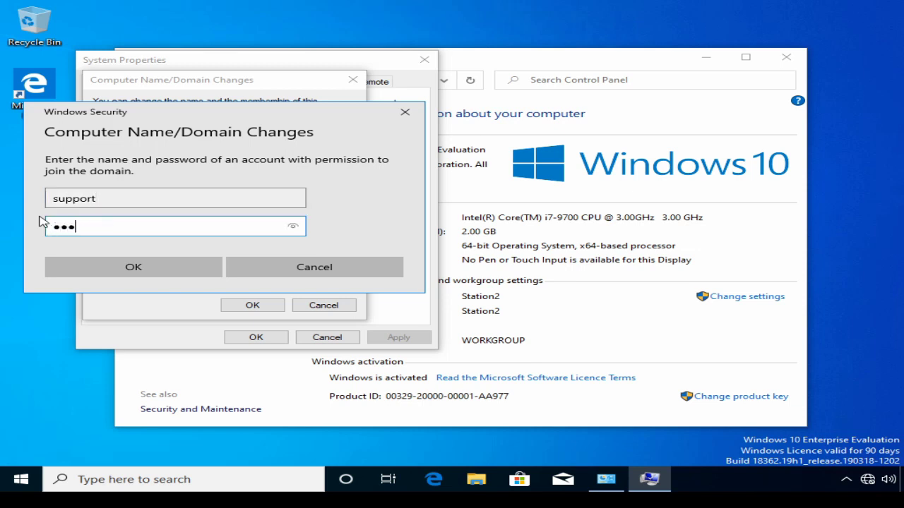
type("•••••••")
left_click(108, 266)
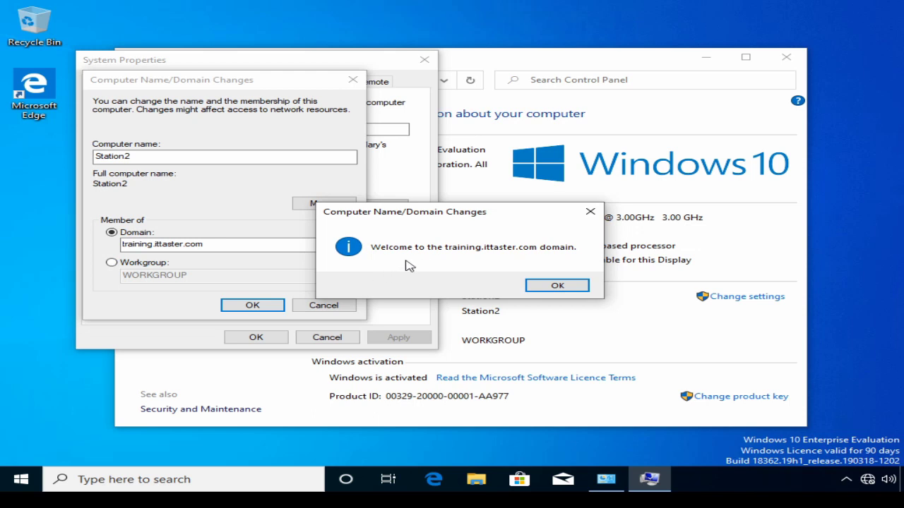
left_click(555, 284)
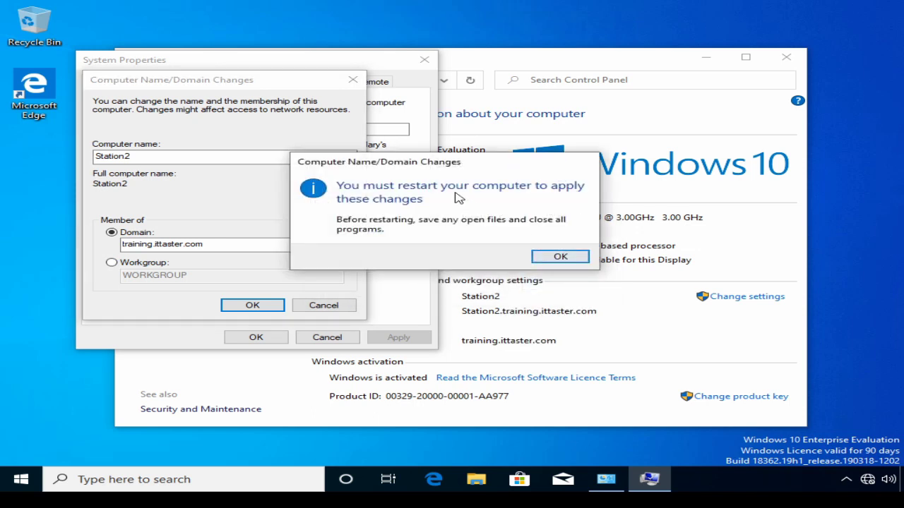
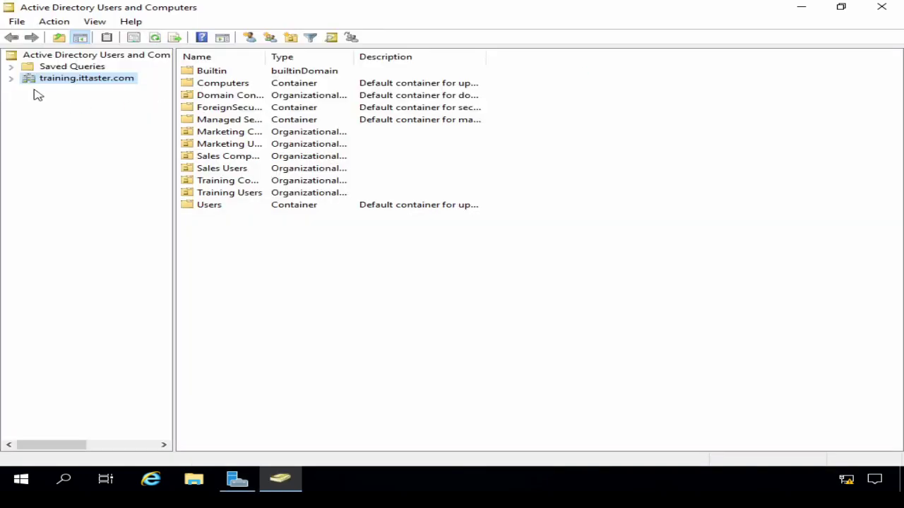
Expand training.ittaster.com and open Computers > Training Computers to list STATION1 and STATION2
left_click(11, 78)
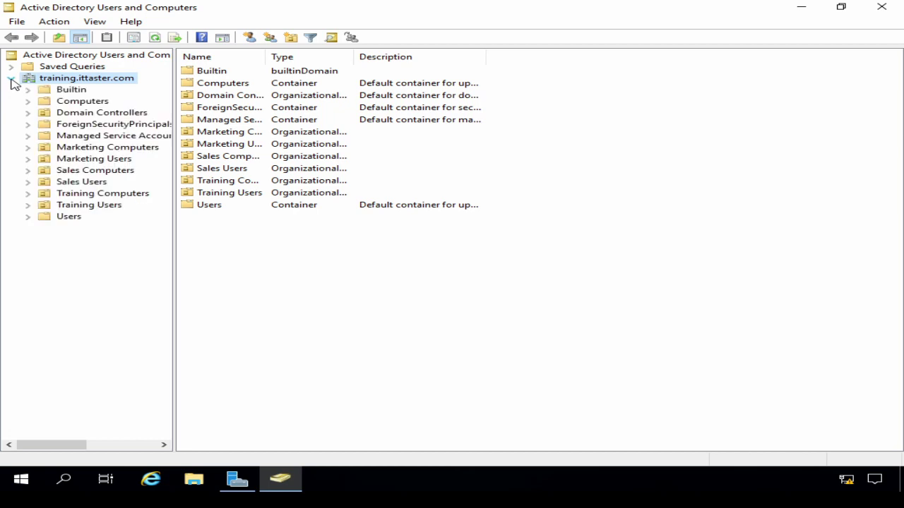
left_click(82, 104)
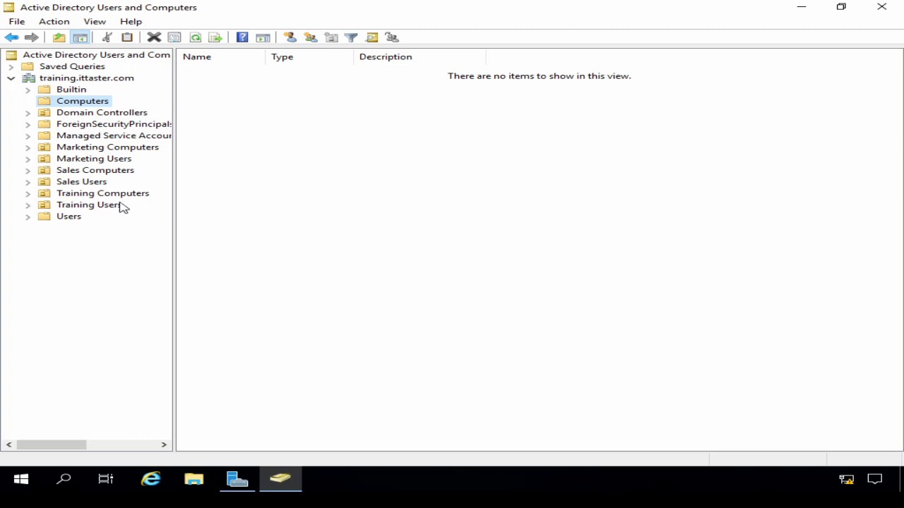
left_click(75, 194)
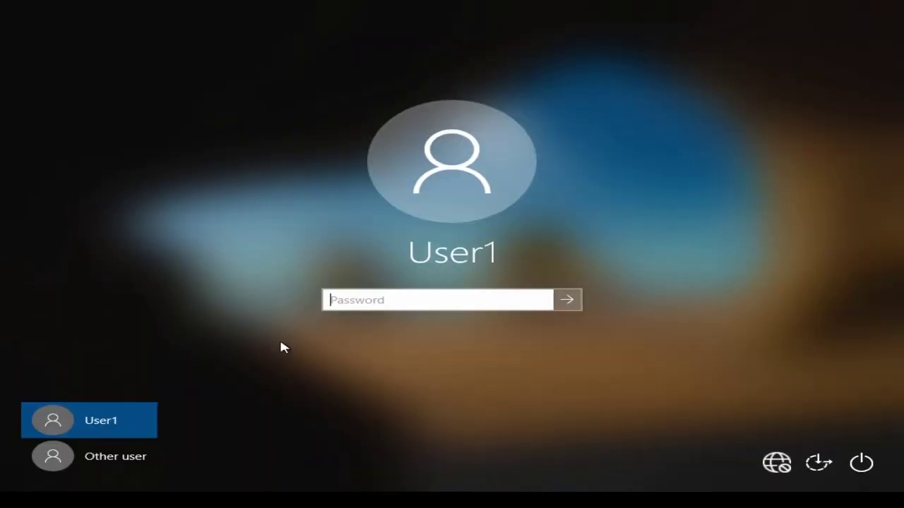
Sign in via Other user as training\administrator with the account password
left_click(106, 460)
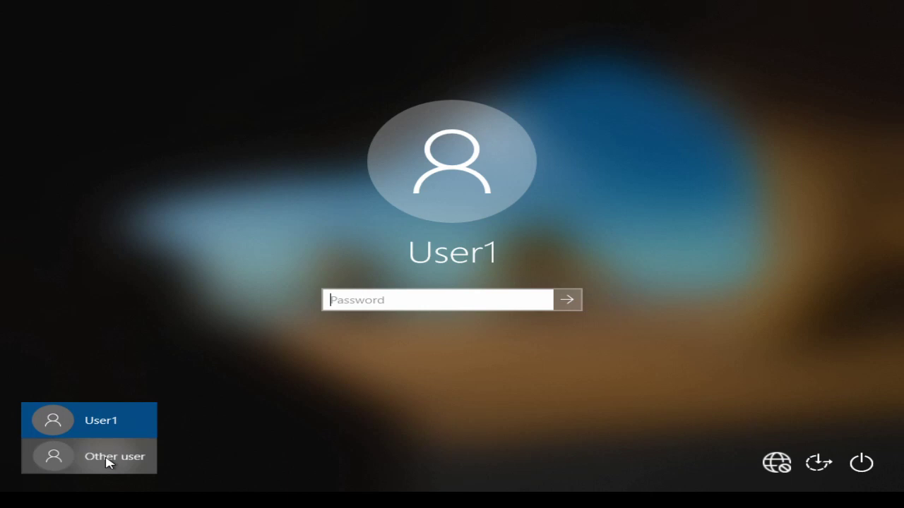
type("tr")
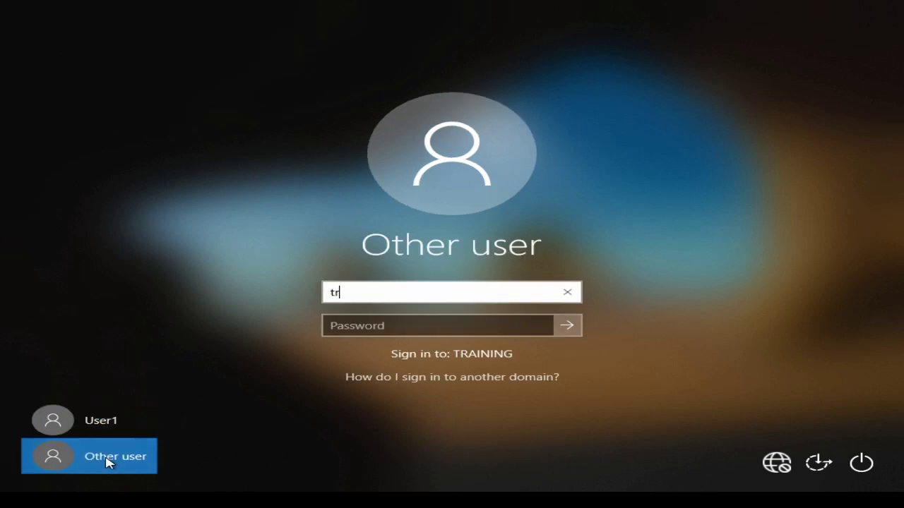
type("aining\\")
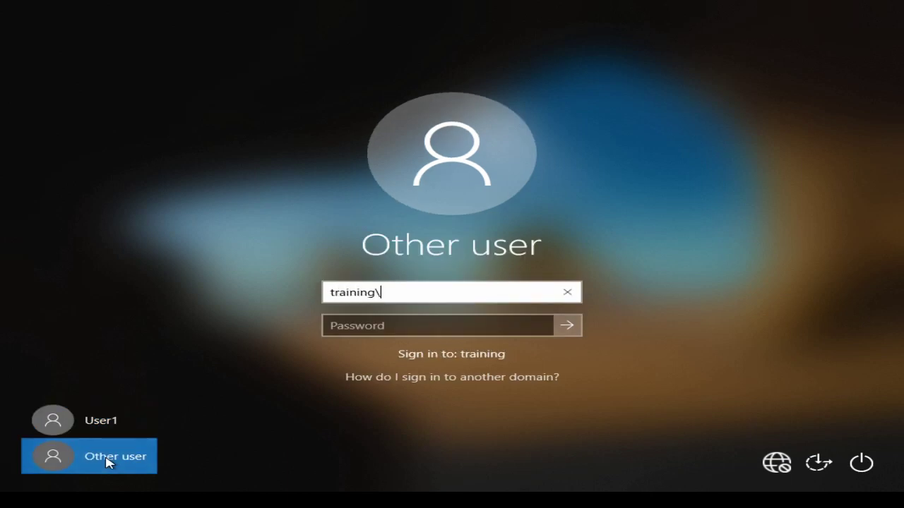
type("administrator")
key("Tab")
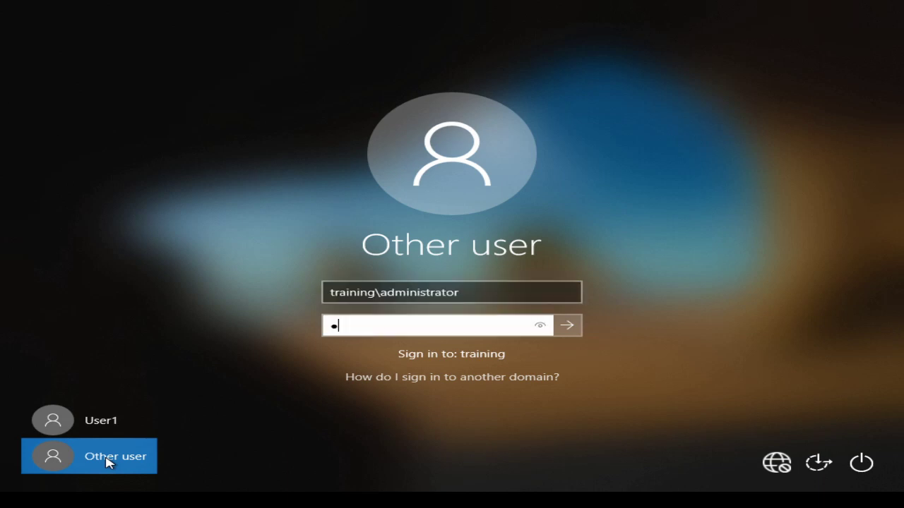
key("Return")
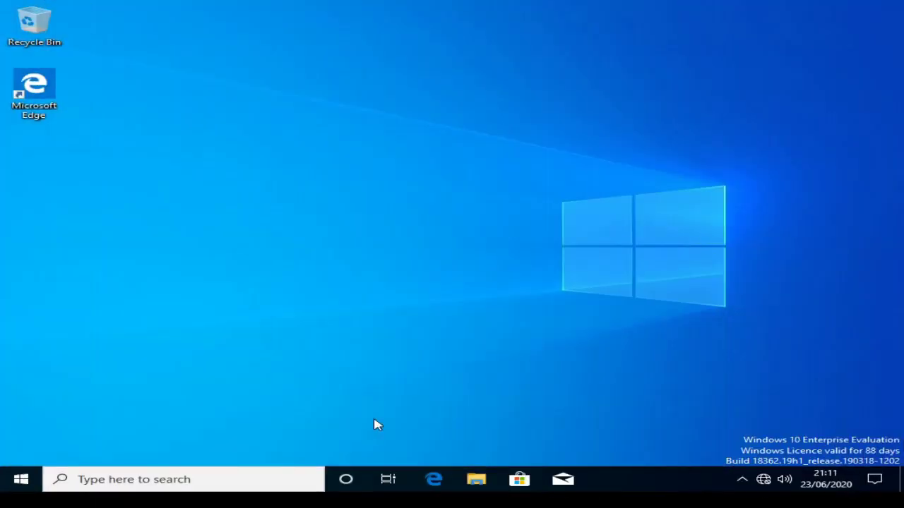
key("super+Pause")
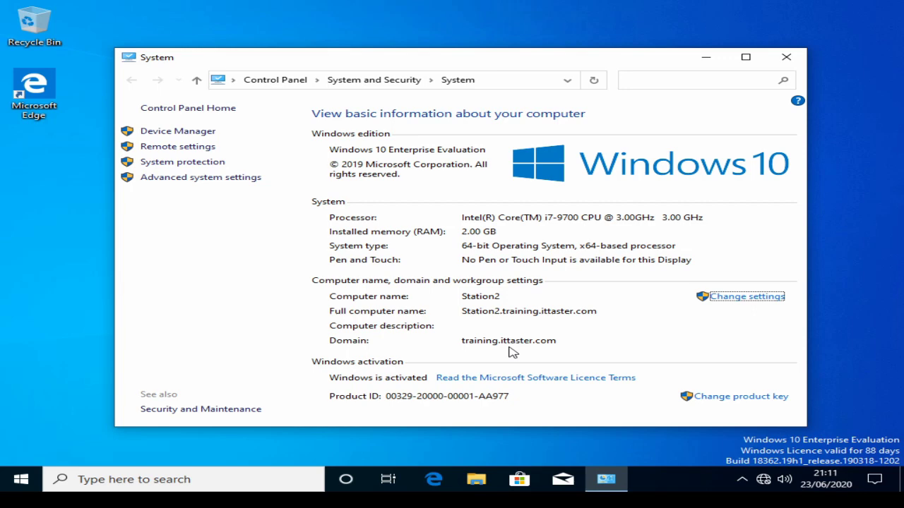
left_click(786, 57)
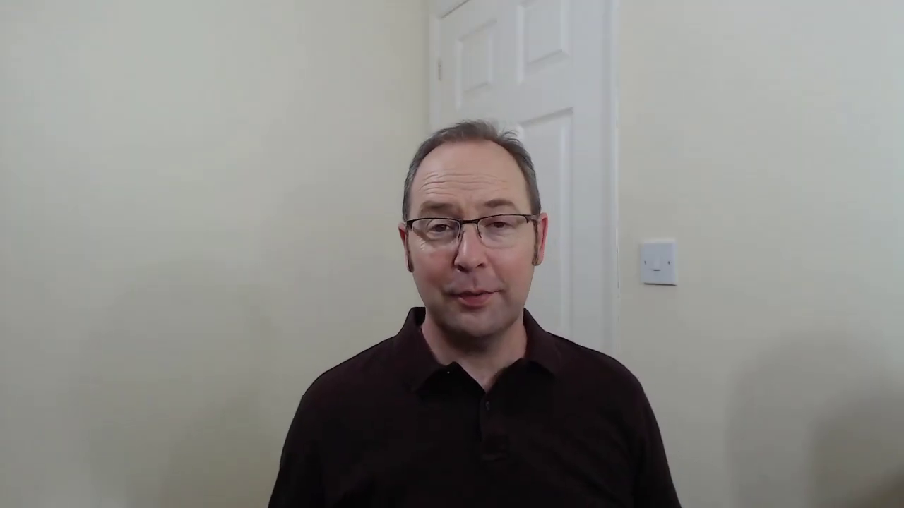